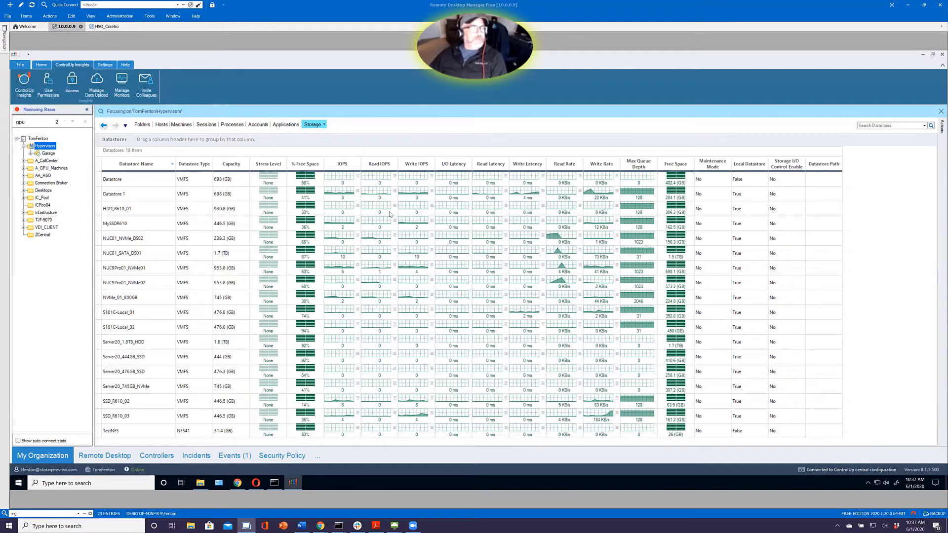
View the list of hosts under Hypervisors, followed by the list of their machines
click(160, 127)
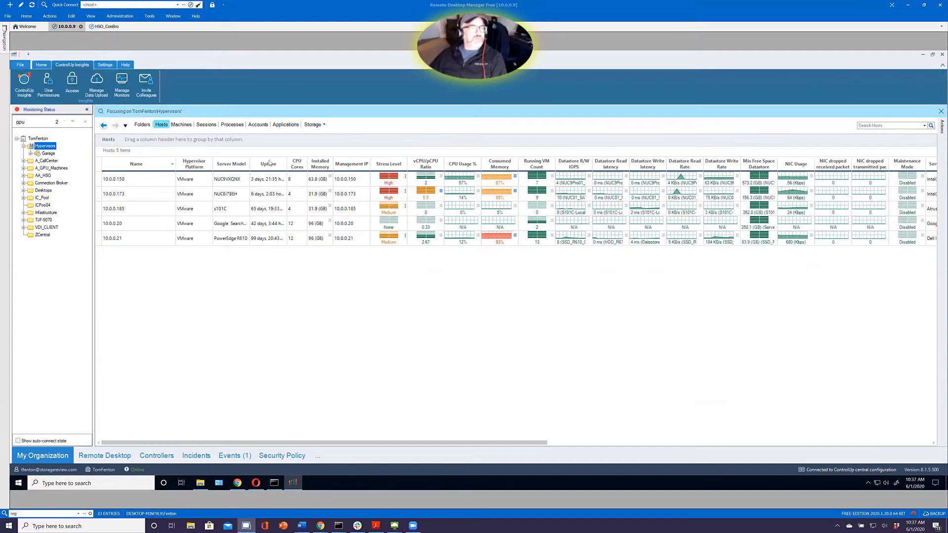
click(186, 126)
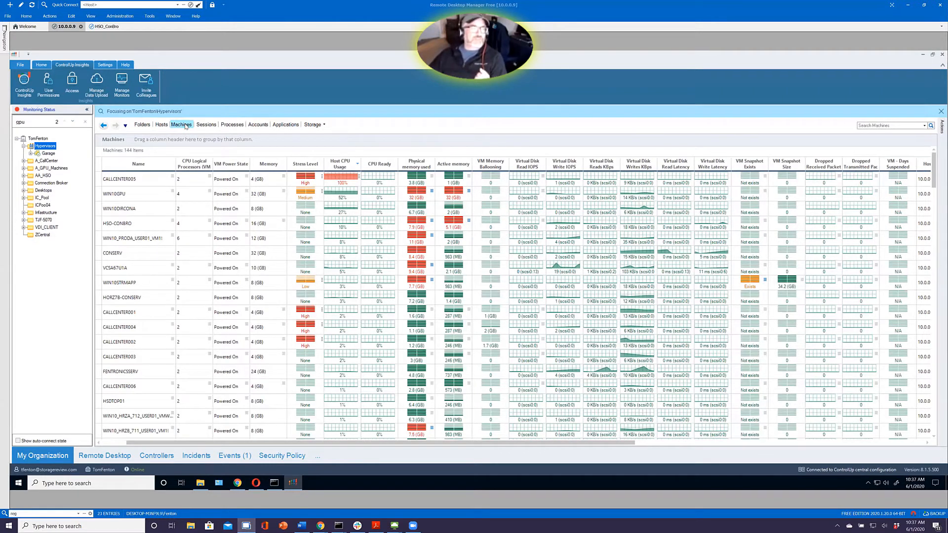
Group the hypervisor machines by VM Power State to inspect the Powered On group, and clear the grouping
drag(226, 163, 209, 135)
click(104, 187)
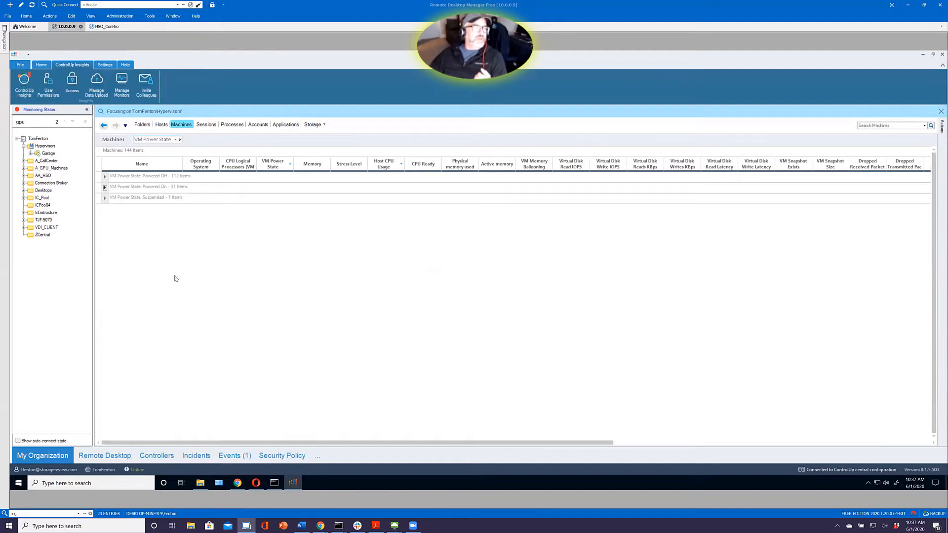
double_click(112, 187)
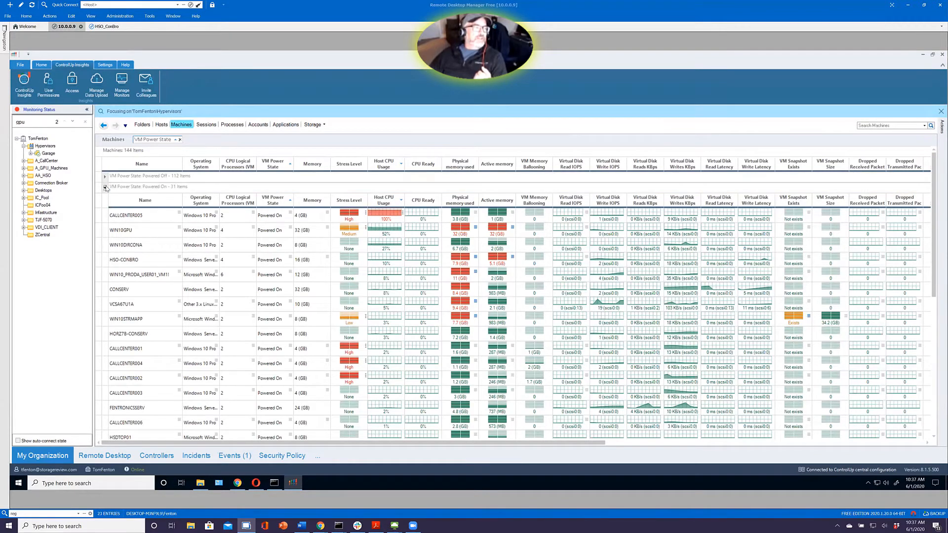
click(105, 187)
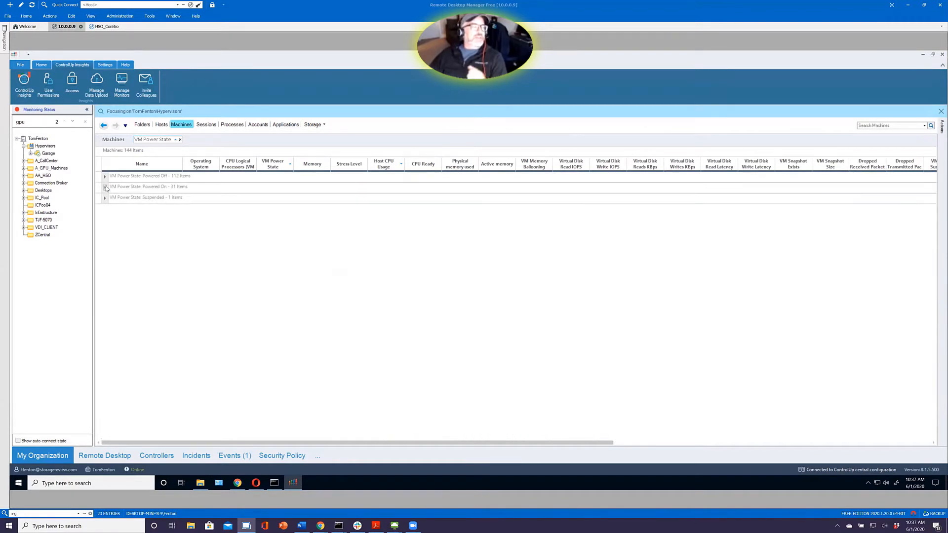
click(180, 140)
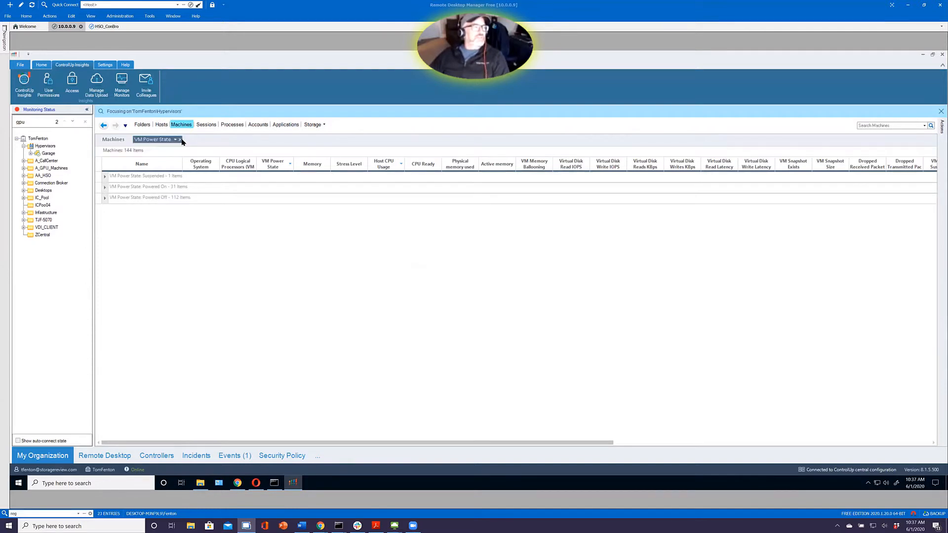
click(180, 140)
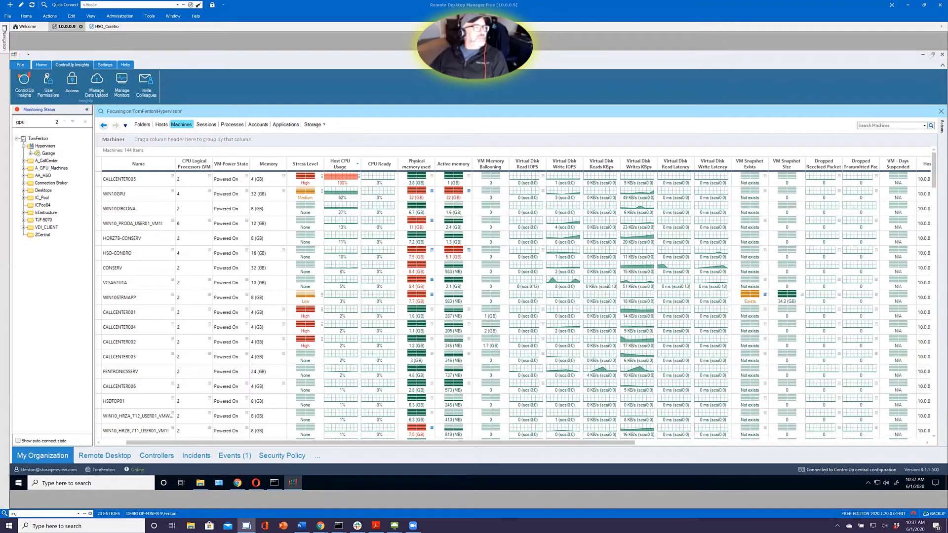
Add a VMware Horizon EUC environment named HRZ-ENV with connection server 10.0.0.212 and the shared fentronics.local netadmin credentials
click(41, 64)
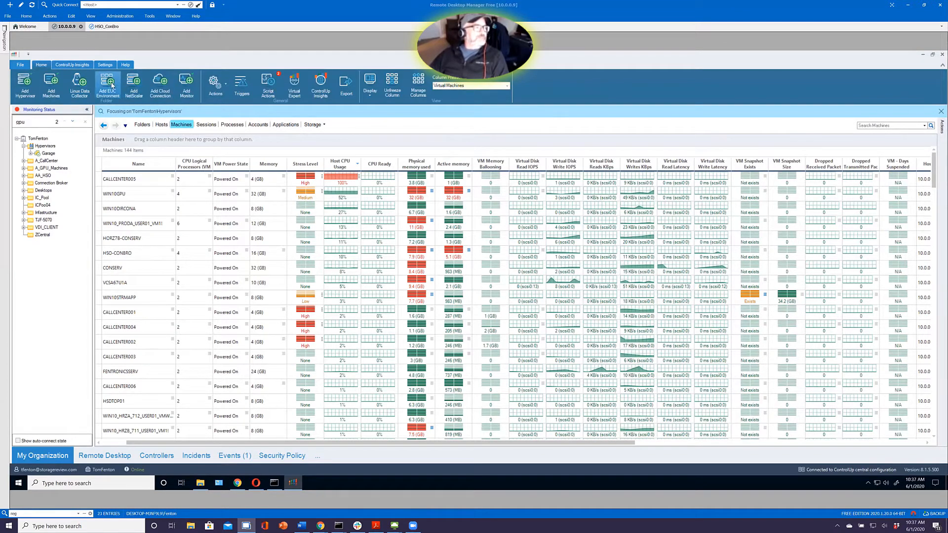
click(457, 230)
click(454, 241)
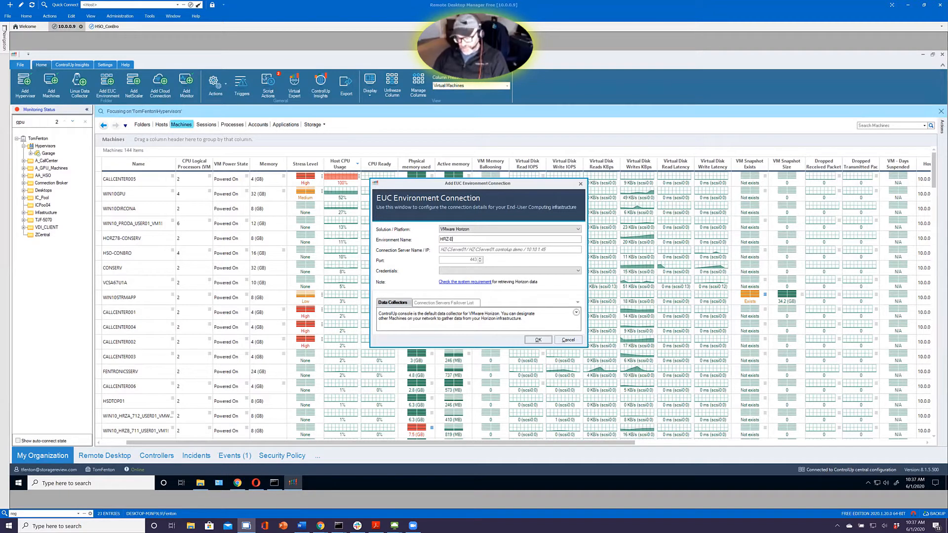
click(481, 248)
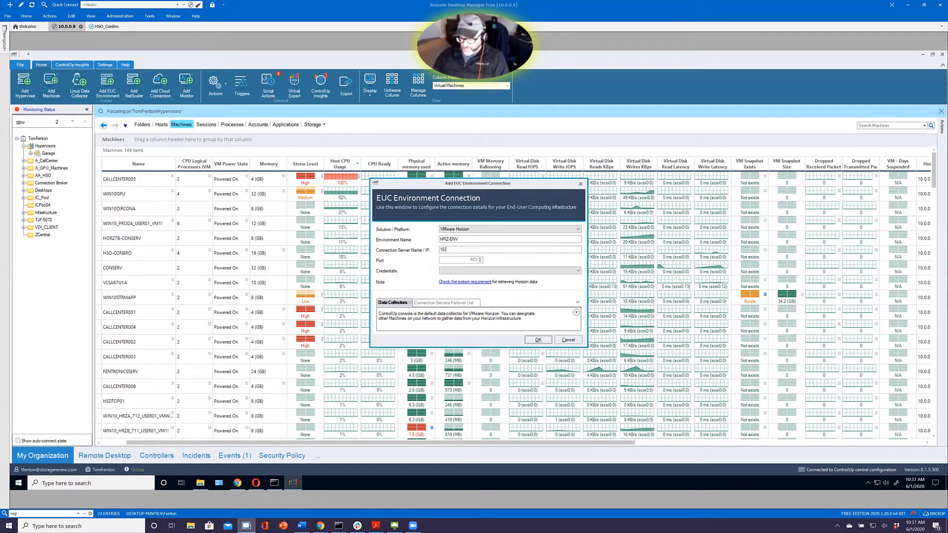
text(10.0.0.212)
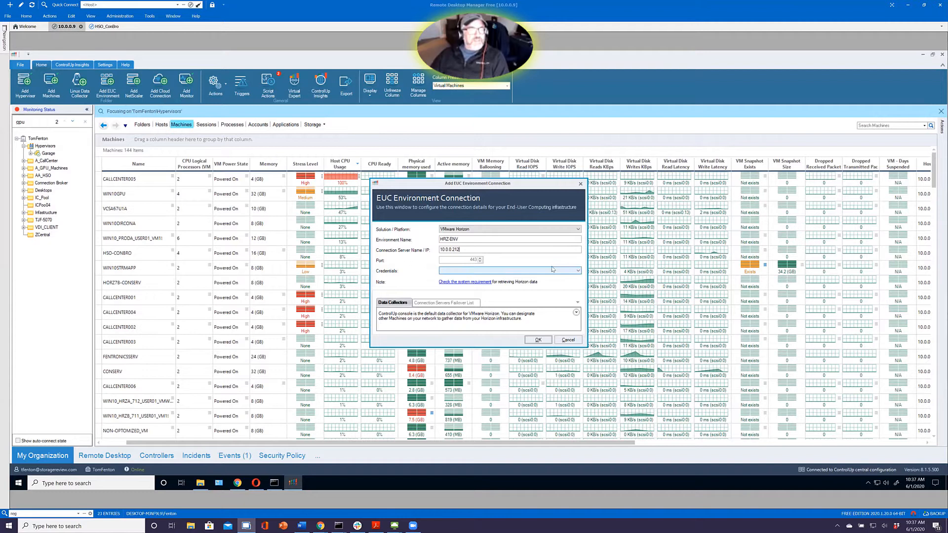
click(515, 273)
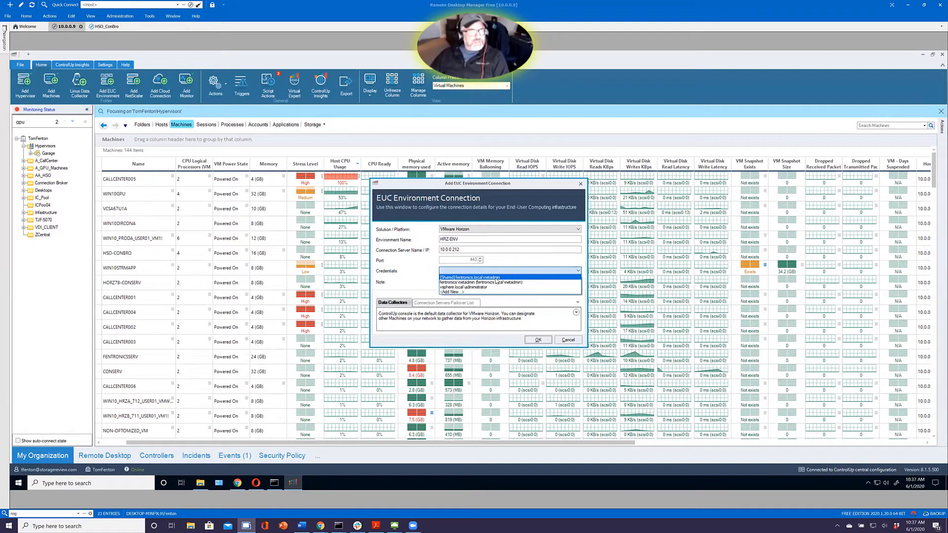
click(496, 278)
click(537, 340)
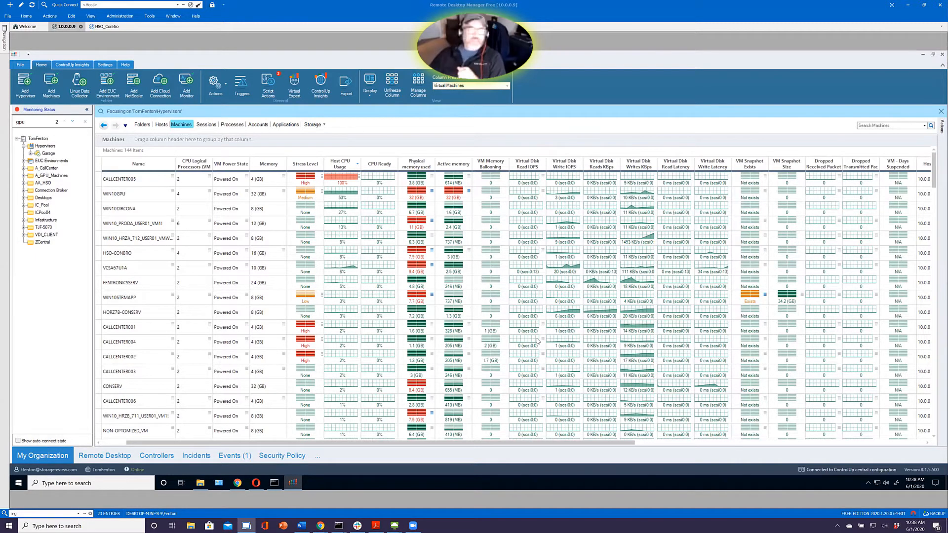
Expand EUC Environments in the organization tree and focus on HRZ-ENV to view its machines
click(24, 161)
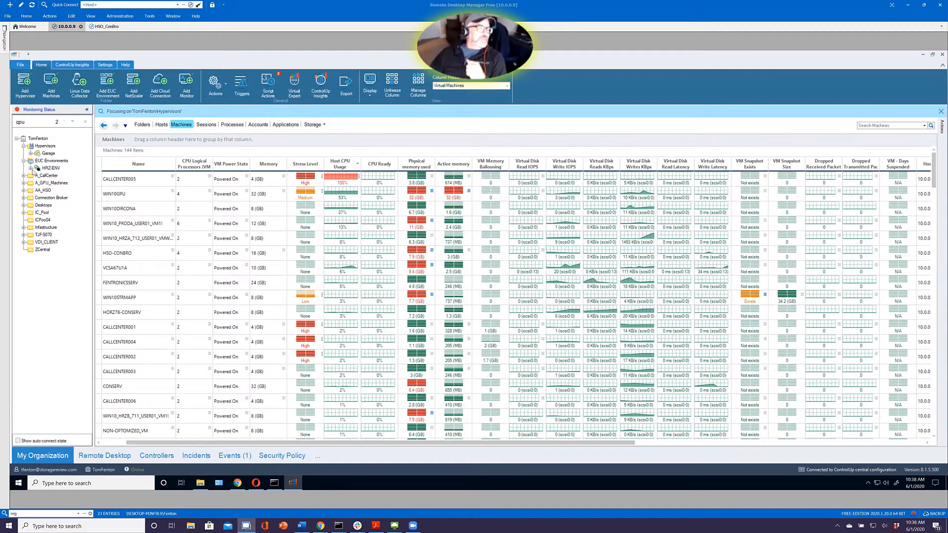
click(30, 168)
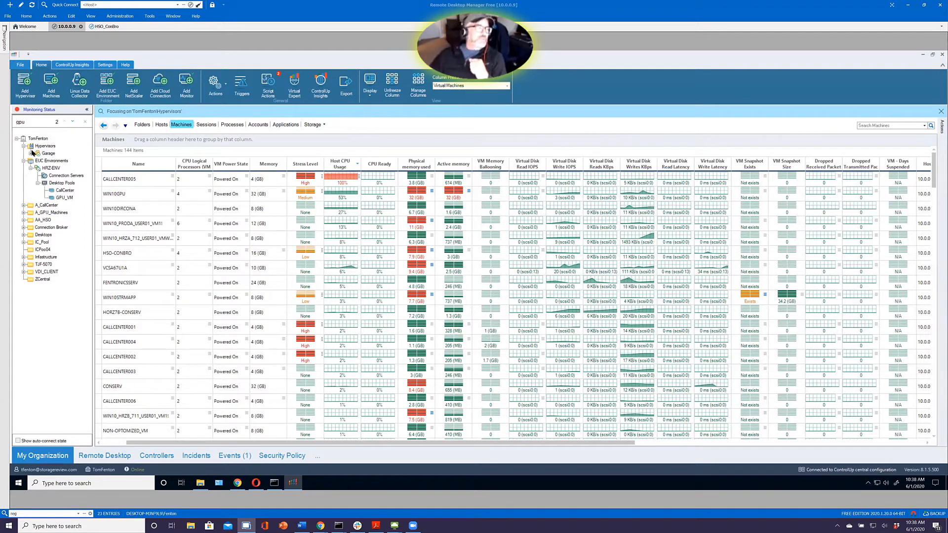
double_click(48, 169)
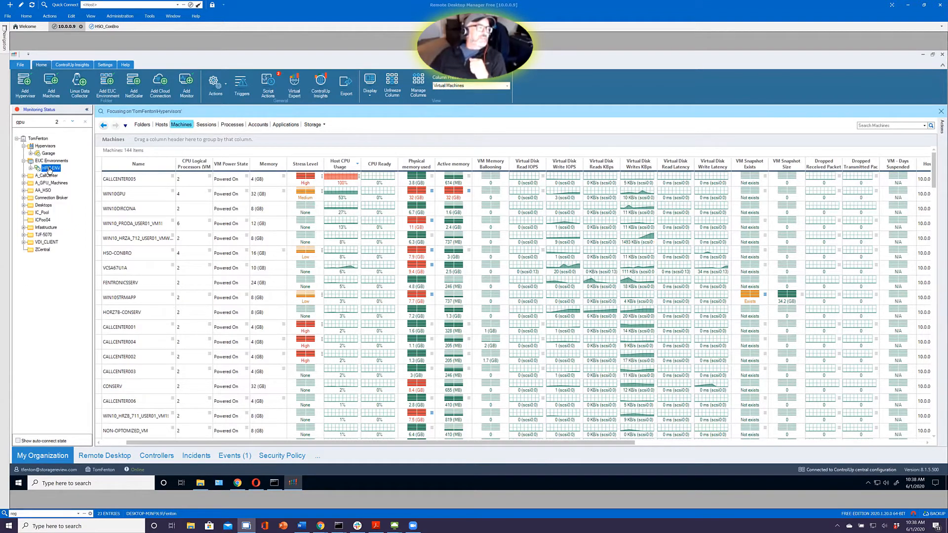
right_click(56, 171)
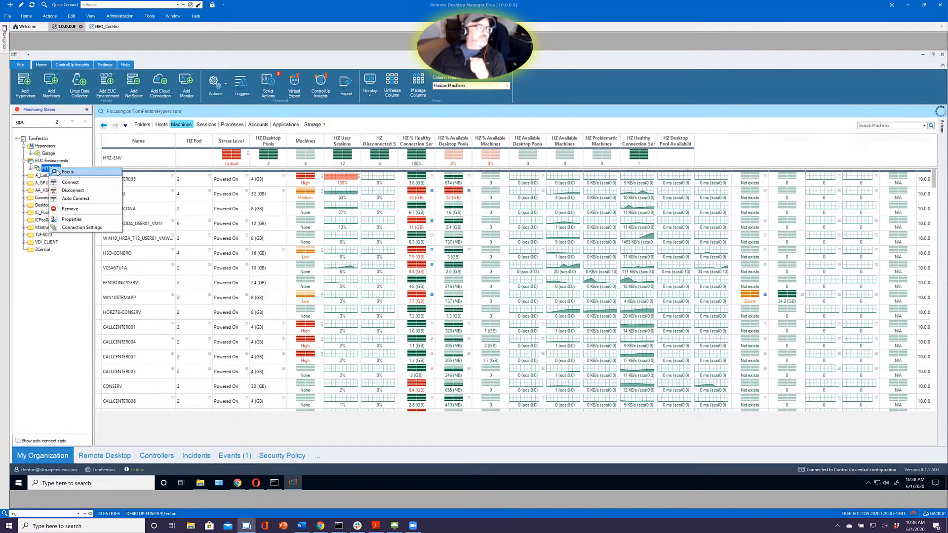
click(58, 172)
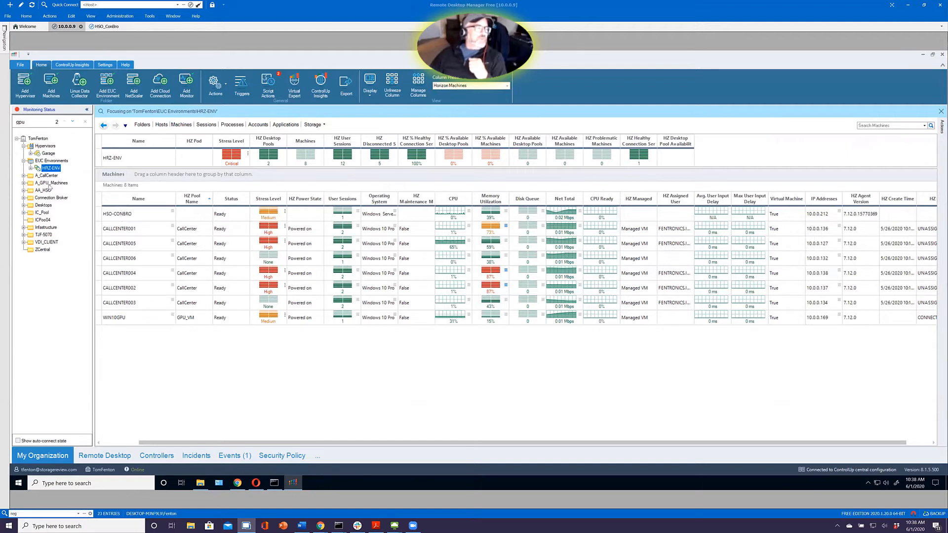
Show the Connection Servers of HRZ-ENV and examine the server's CPU, certificate, license and version columns
click(31, 168)
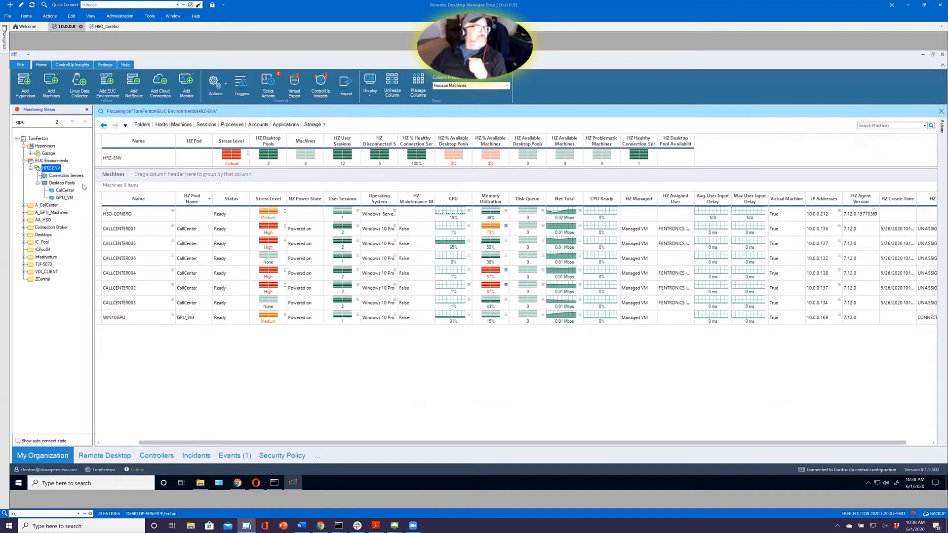
click(71, 175)
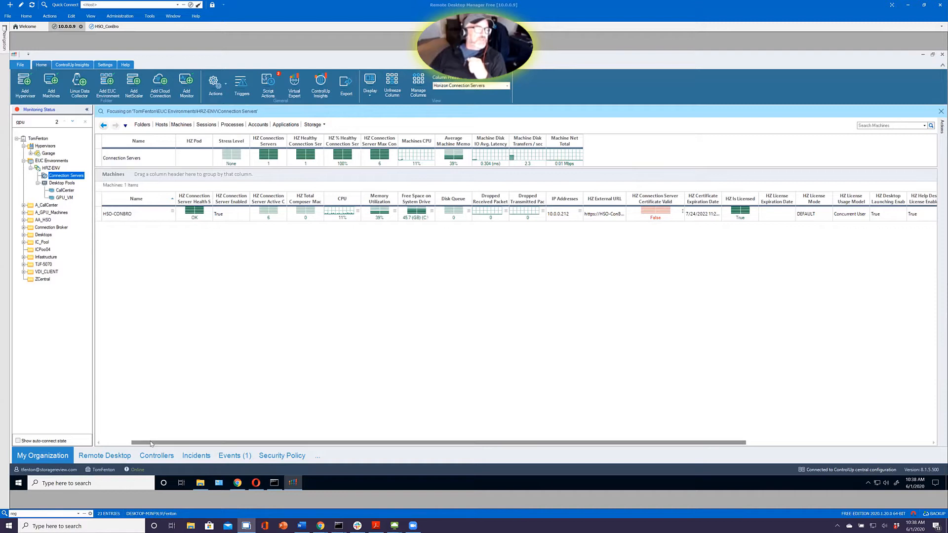
click(98, 443)
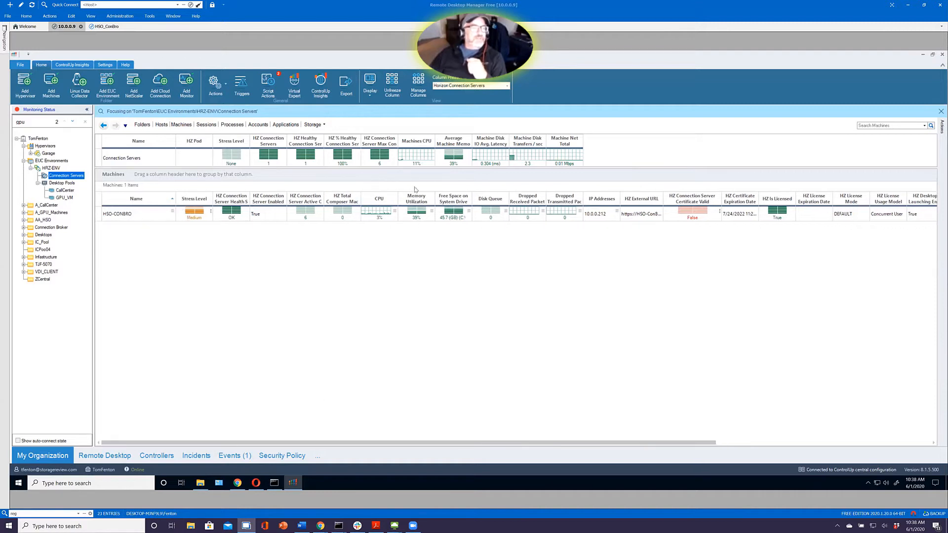
click(379, 216)
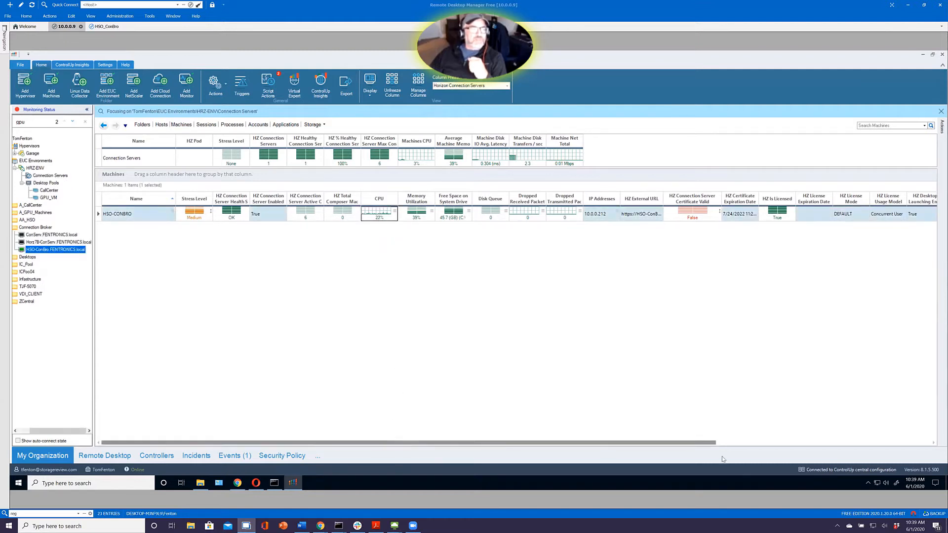
drag(392, 444, 606, 444)
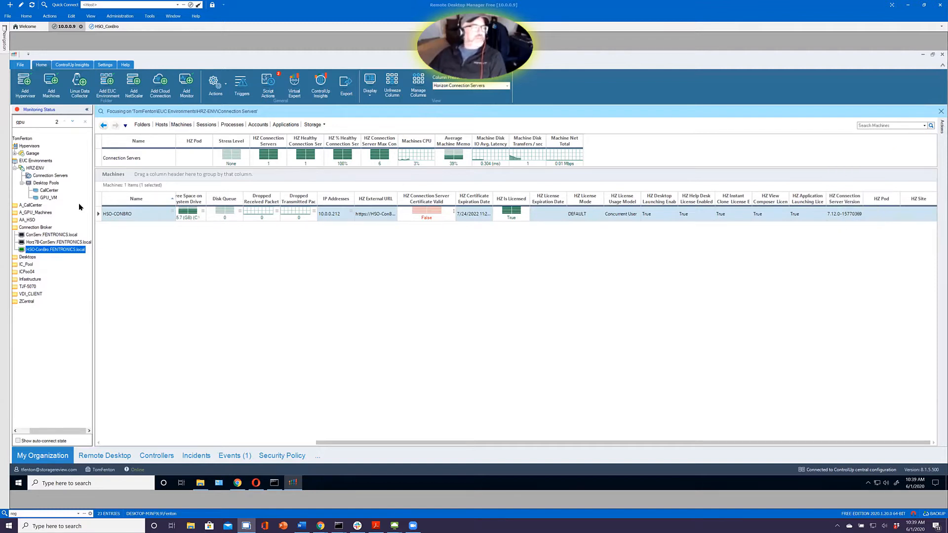
Focus on the Desktop Pools folder of HRZ-ENV to view the machines in all its pools
drag(71, 433, 58, 433)
double_click(56, 184)
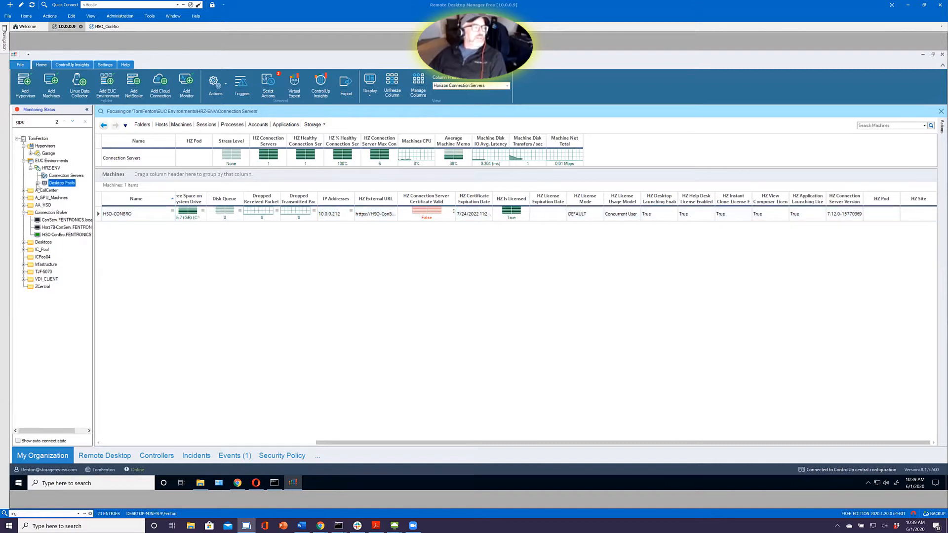
click(38, 184)
right_click(57, 184)
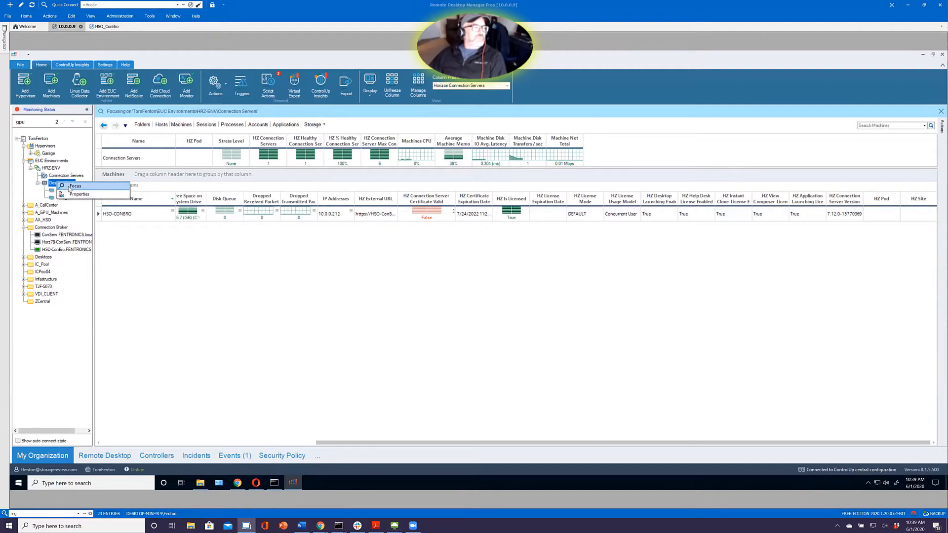
click(74, 186)
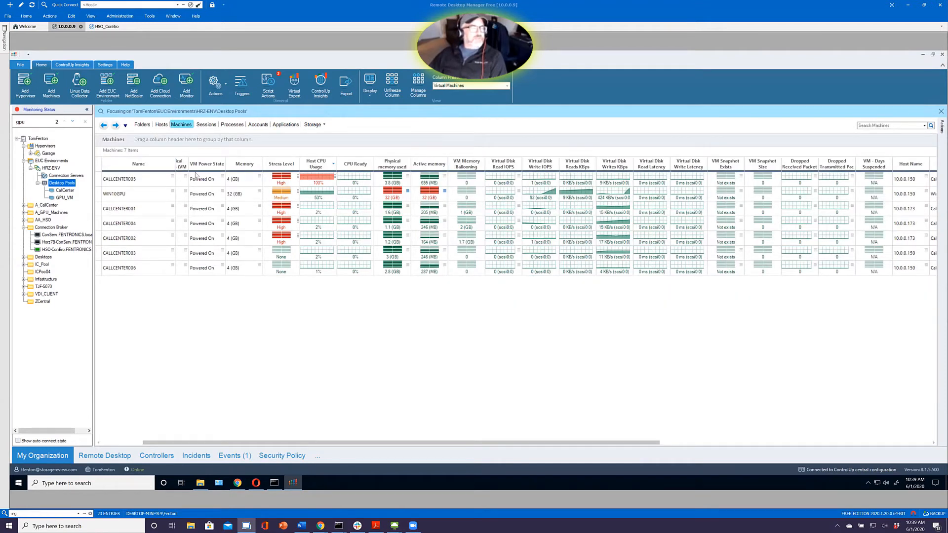
Show the CallCenter desktop pool and examine its stress level and pool metrics
click(63, 191)
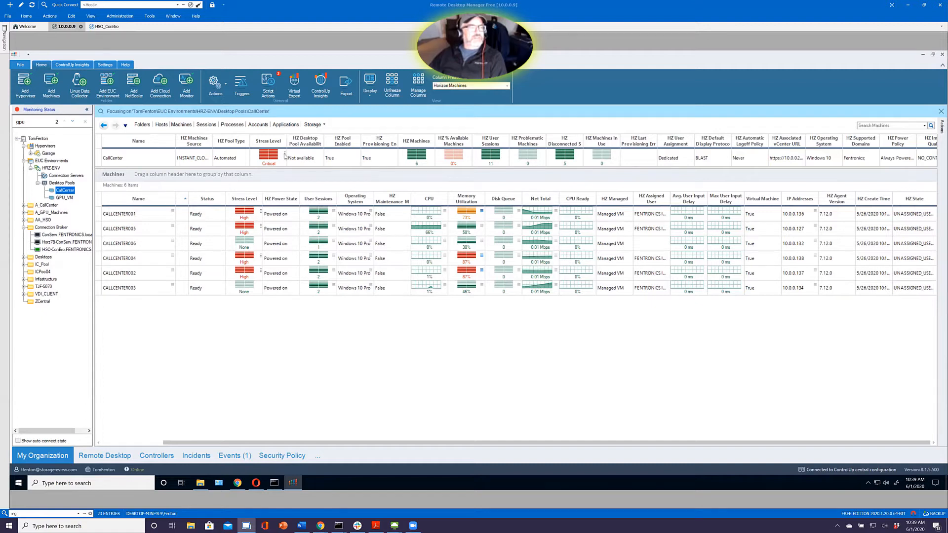
click(284, 156)
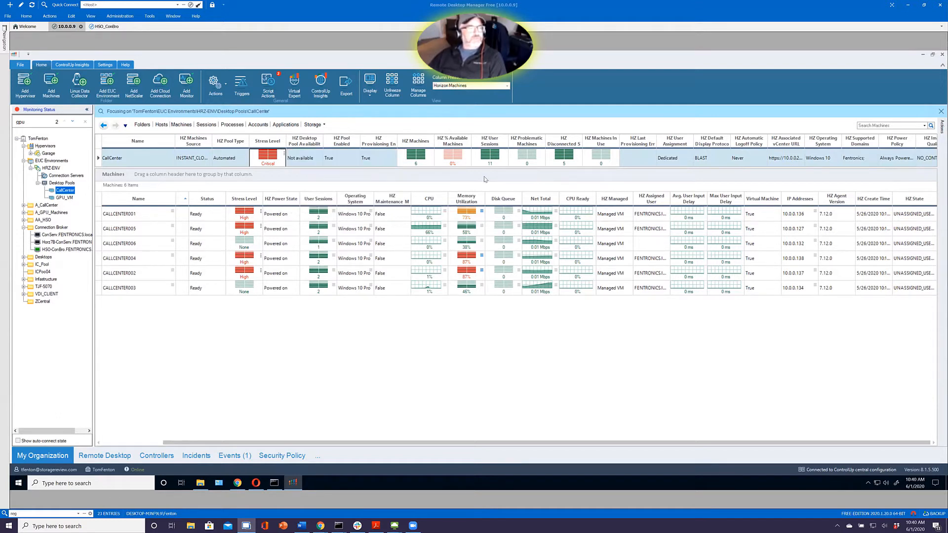
click(224, 183)
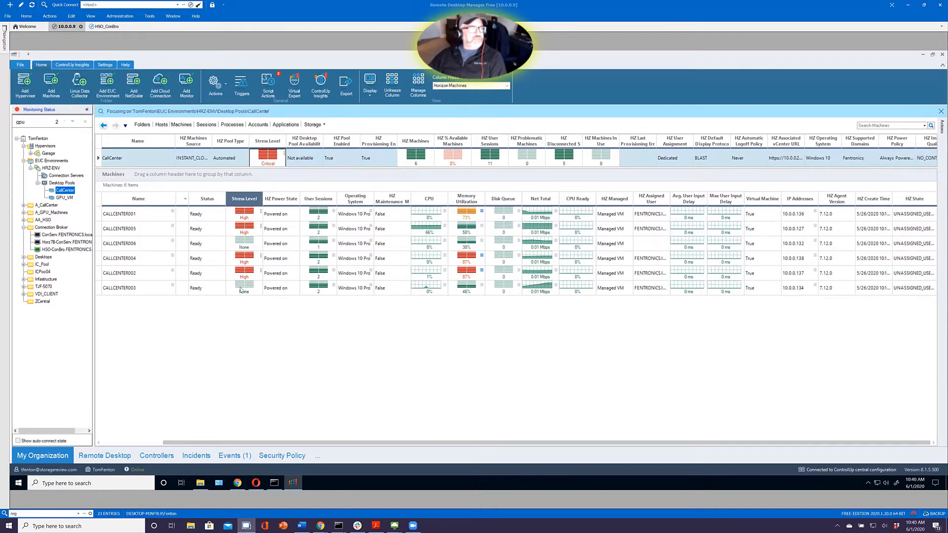
Sort the CallCenter pool's machines by Memory Utilization to compare them, leaving CPU as the final sort column
click(428, 199)
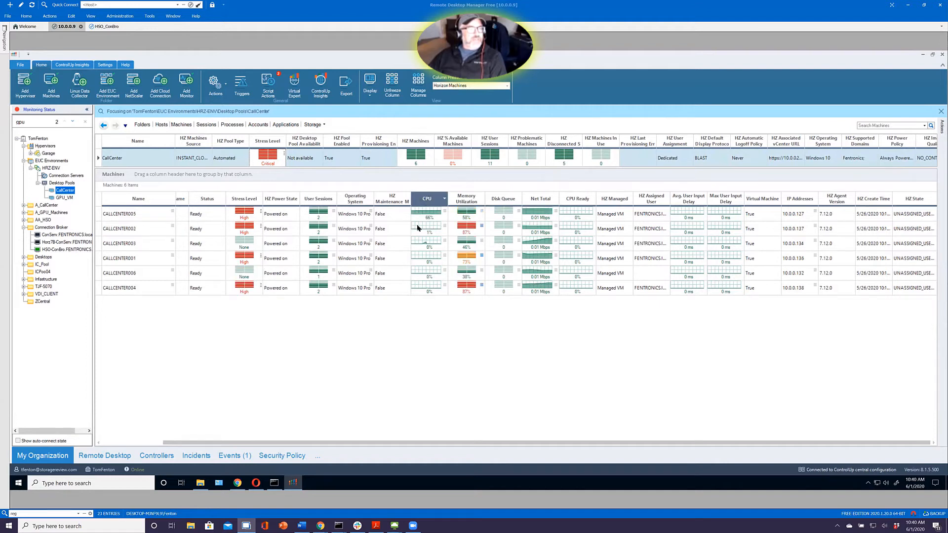
click(464, 200)
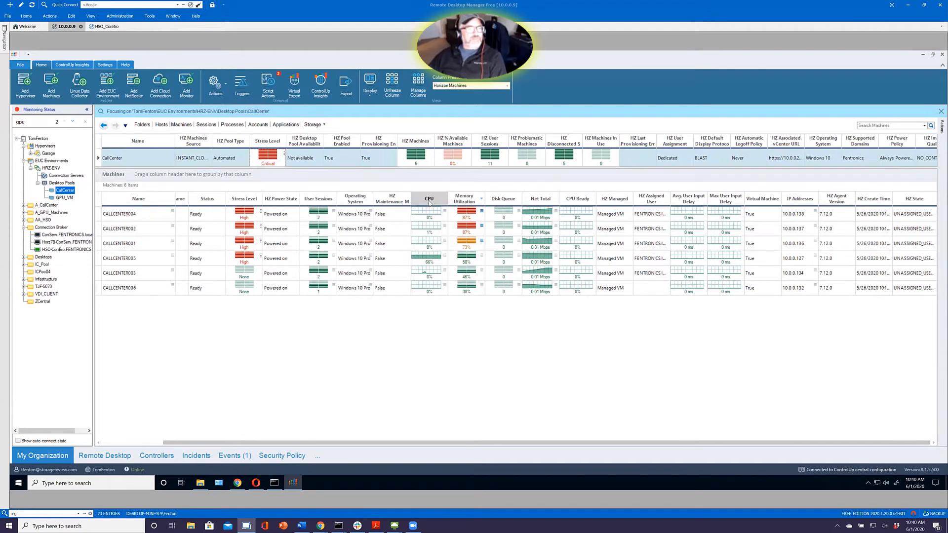
click(430, 201)
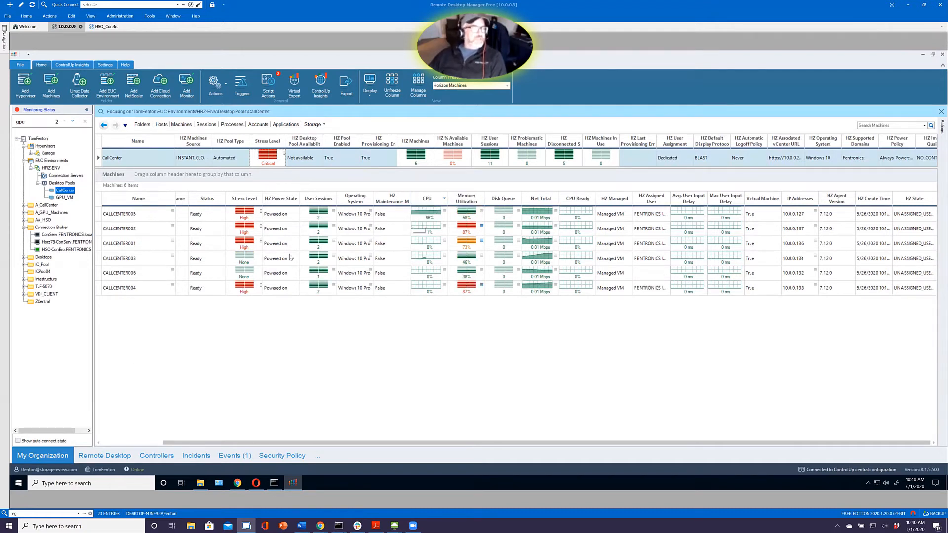
Group the CallCenter pool's machines by Host Name and expand both host groups to compare their machines
click(99, 443)
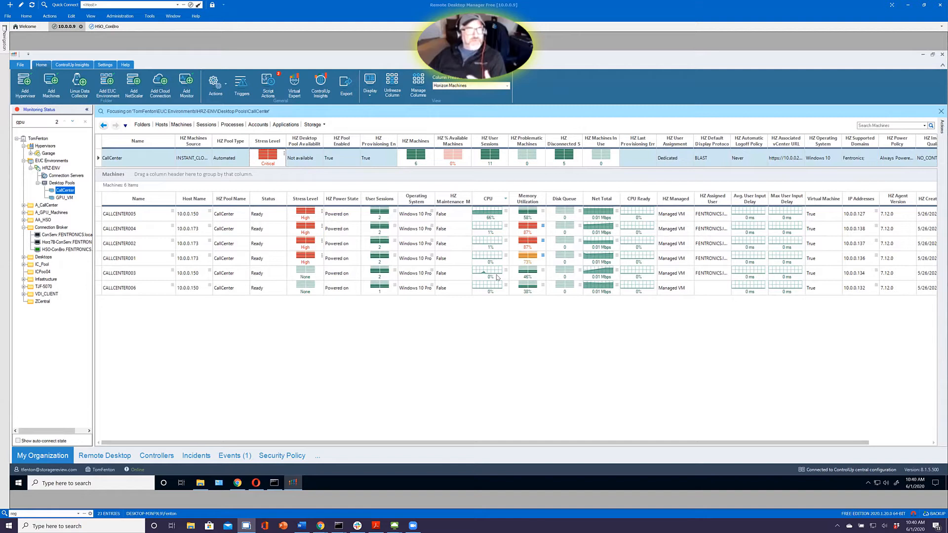
drag(194, 199, 170, 176)
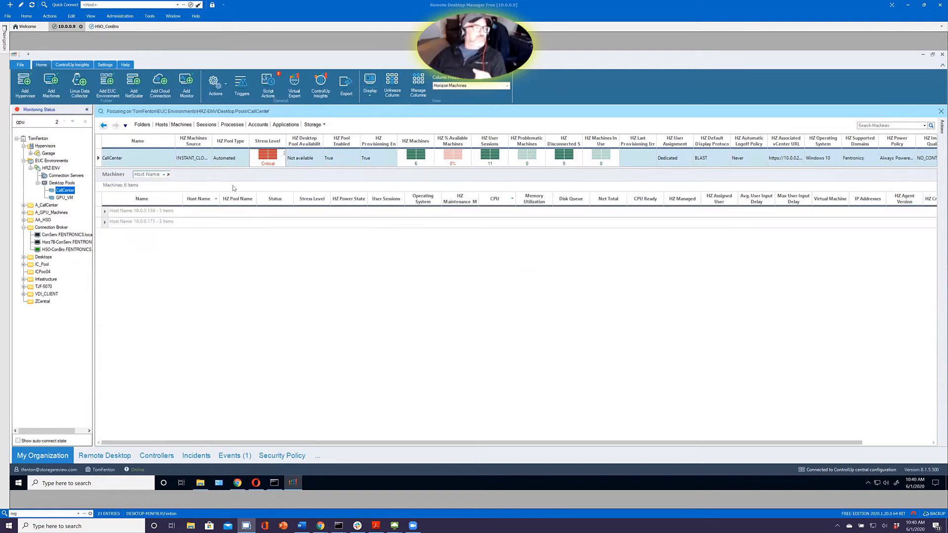
click(105, 222)
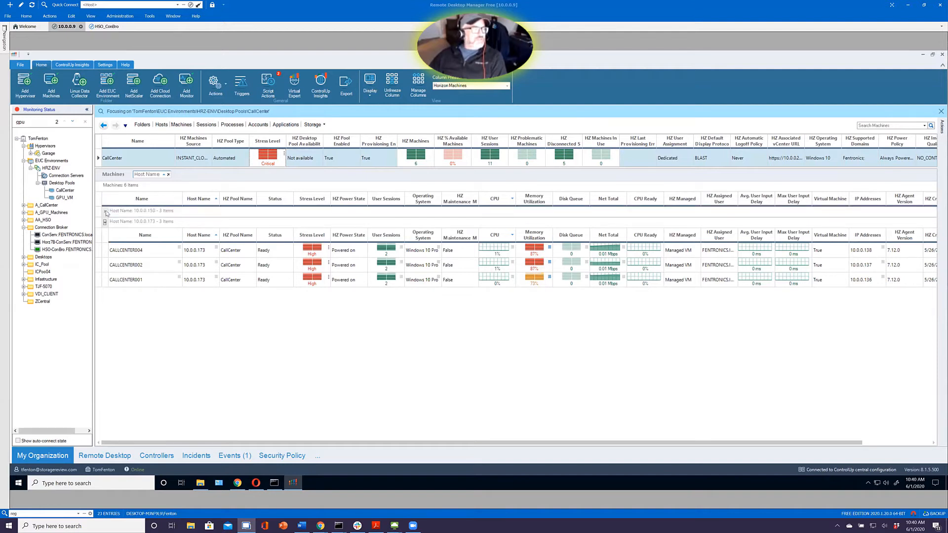
click(105, 212)
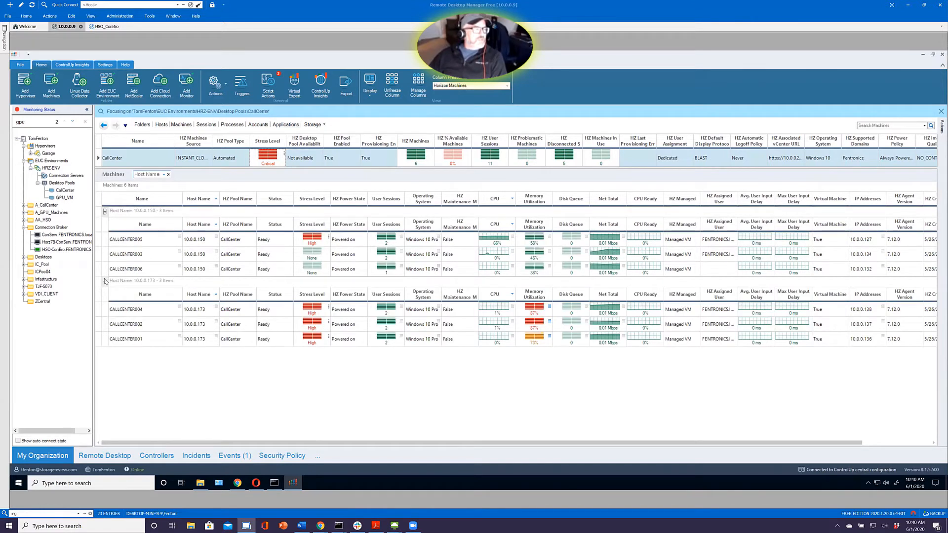
click(105, 283)
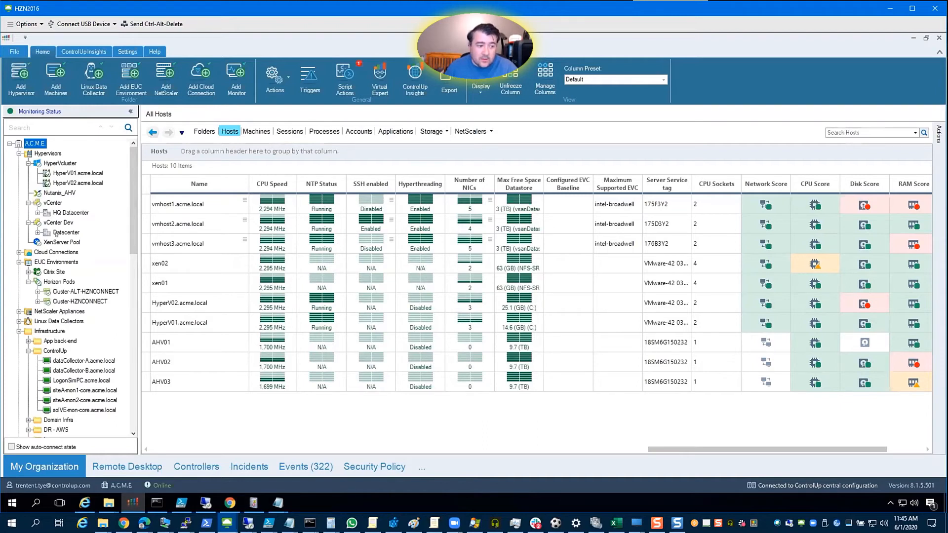
Focus on the vCenter hypervisor and examine which counters contribute to the stress level of vmhost1.acme.local
right_click(48, 203)
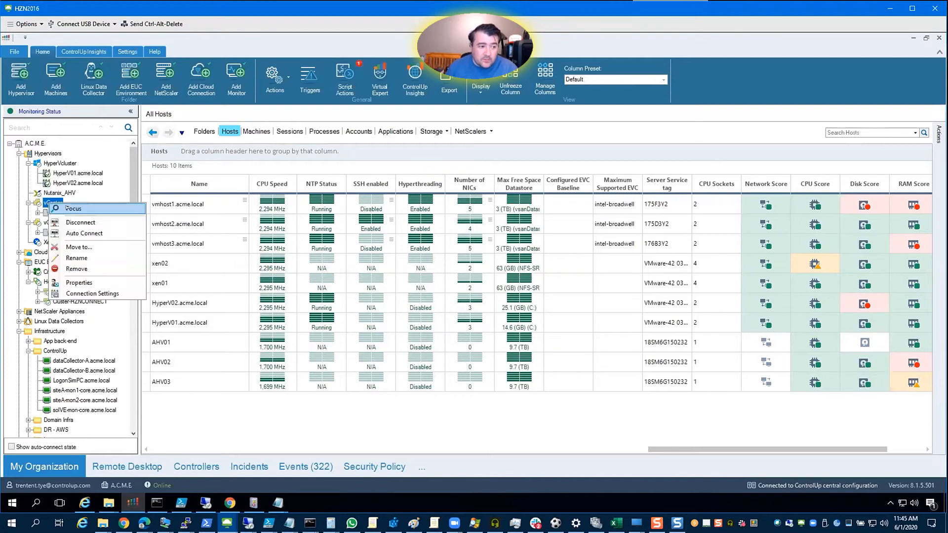
click(73, 209)
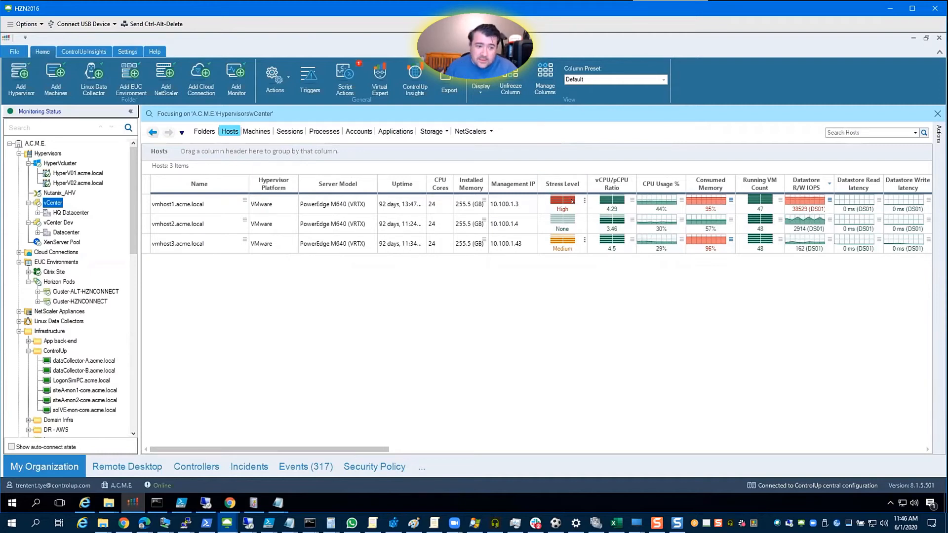
click(200, 209)
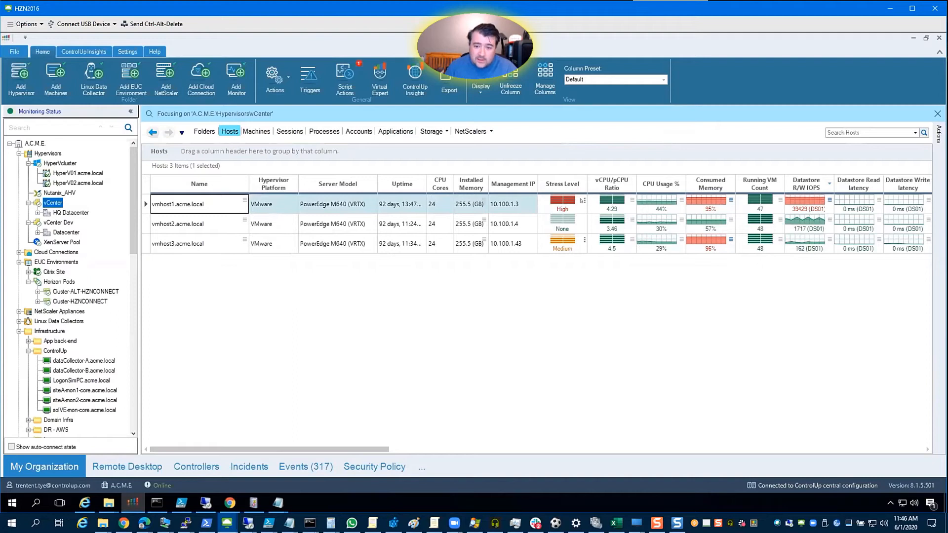
click(581, 199)
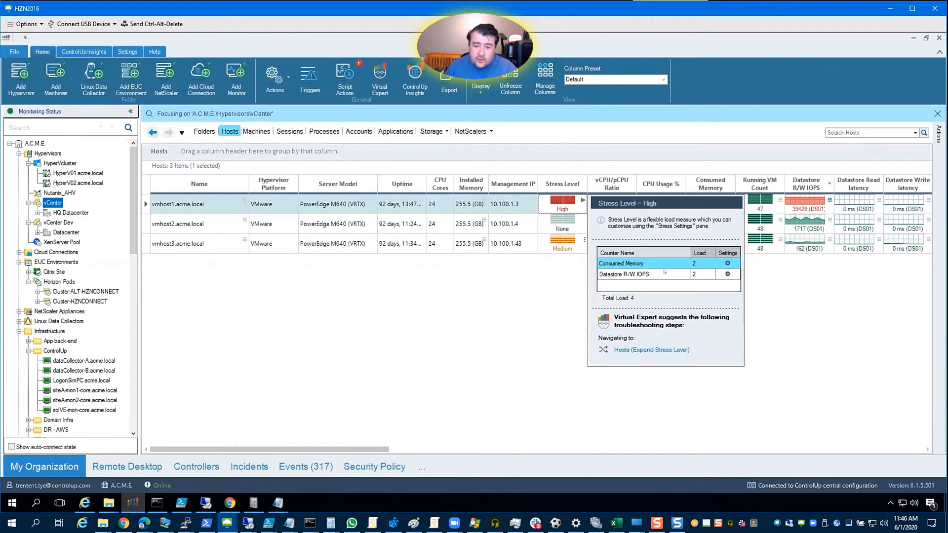
click(651, 274)
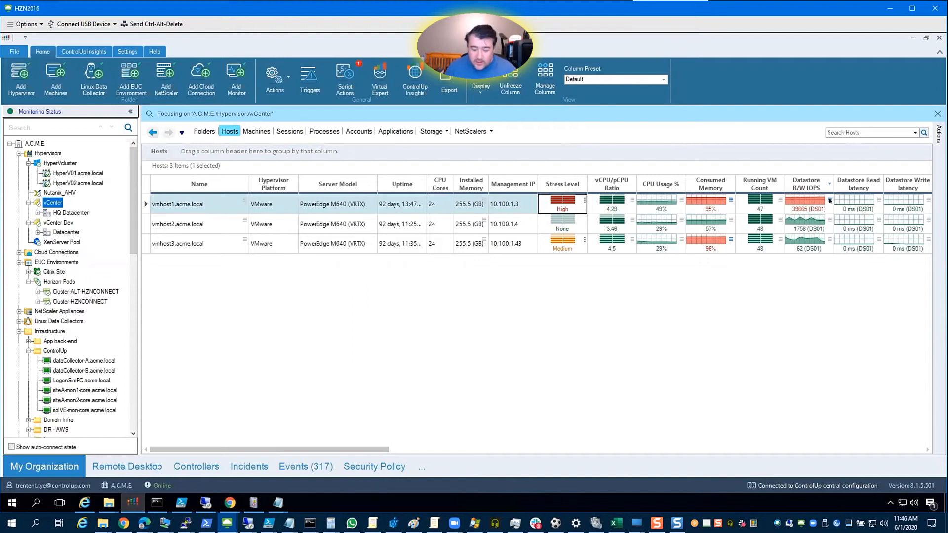
Drill down from vmhost1's Datastore R/W IOPS to the Machines (Detailed View - I/O) and review the actions available for TOOLS2012VM
click(830, 200)
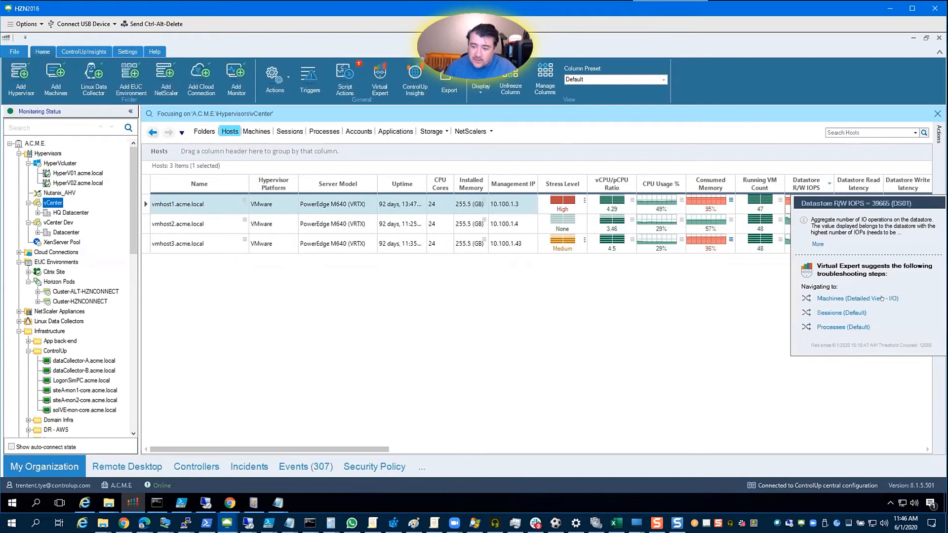
click(881, 298)
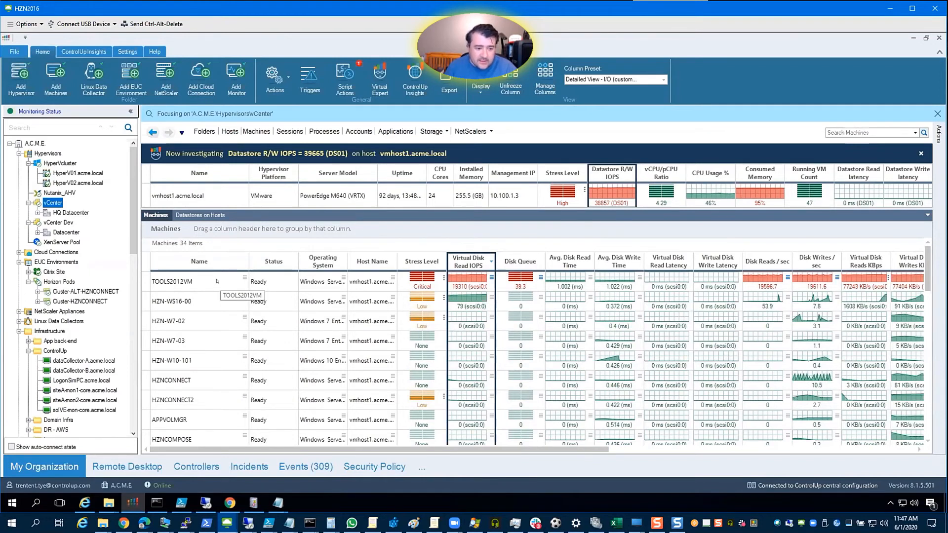
right_click(224, 287)
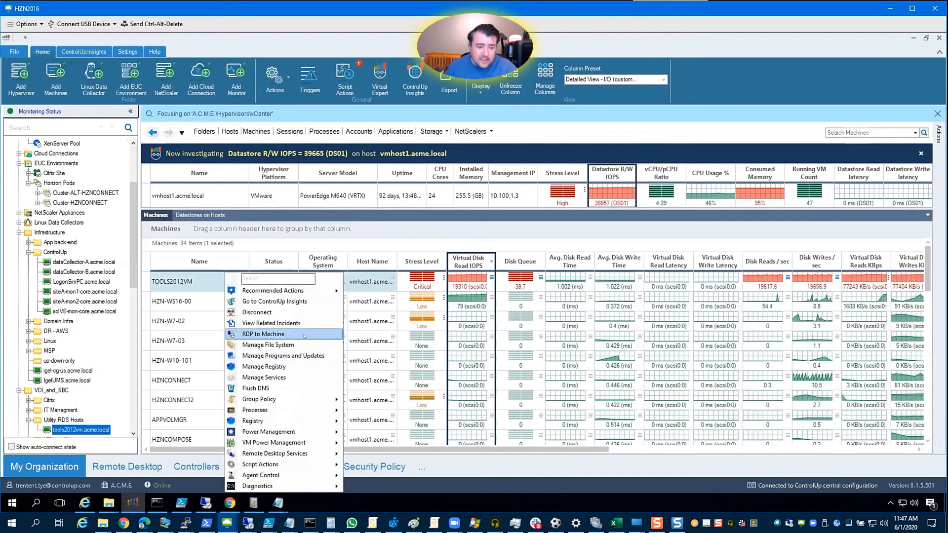
mouse_move(296, 431)
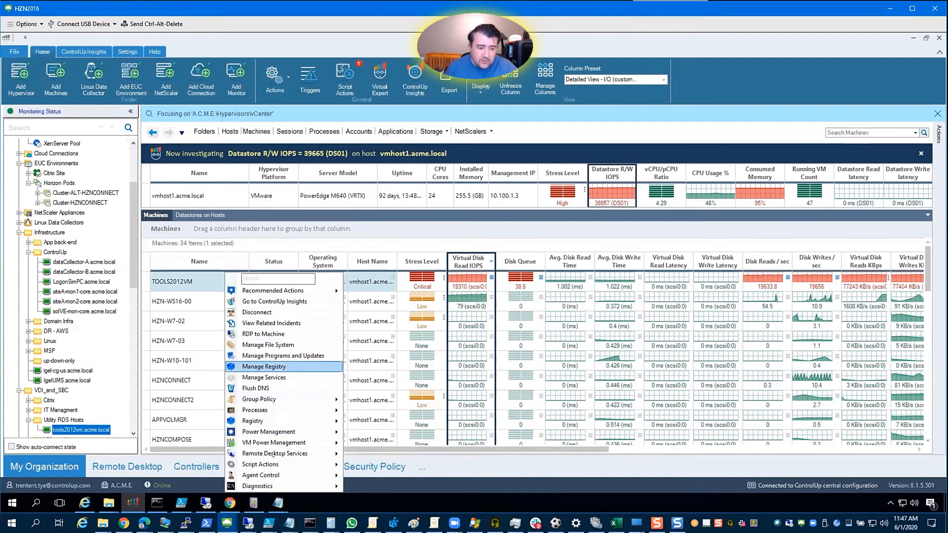
mouse_move(306, 453)
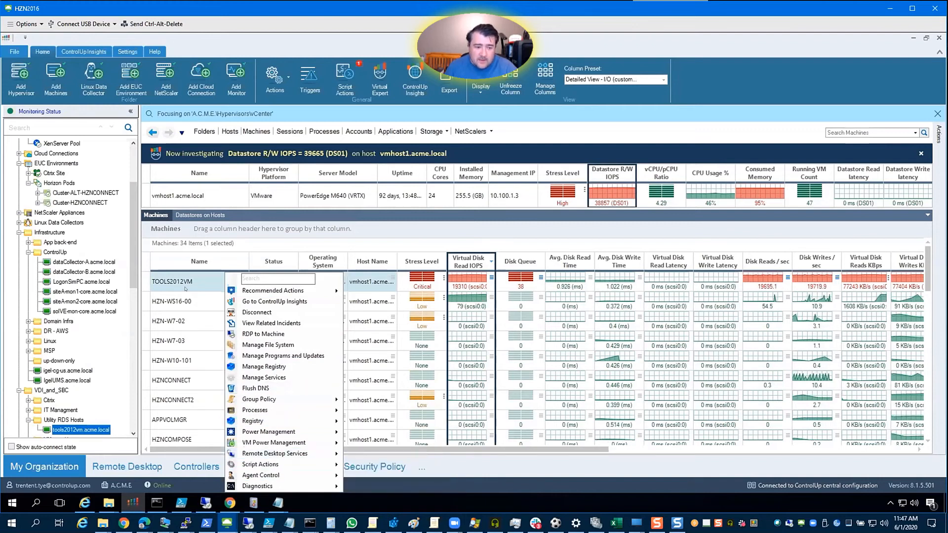
click(209, 280)
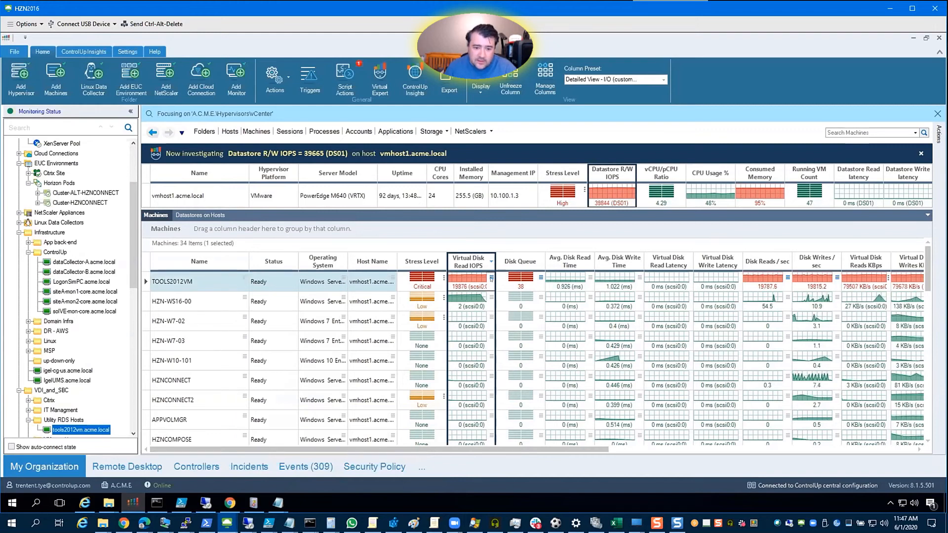
Drill down from TOOLS2012VM's Virtual Disk Read IOPS to its sessions and review the process and Remote Desktop Services actions for session RDP-Tcp#0
click(491, 279)
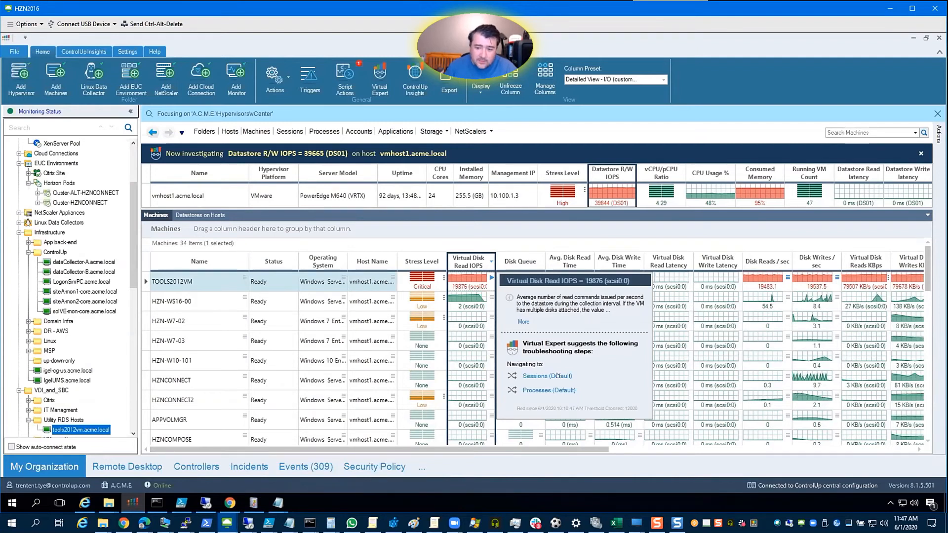
click(557, 375)
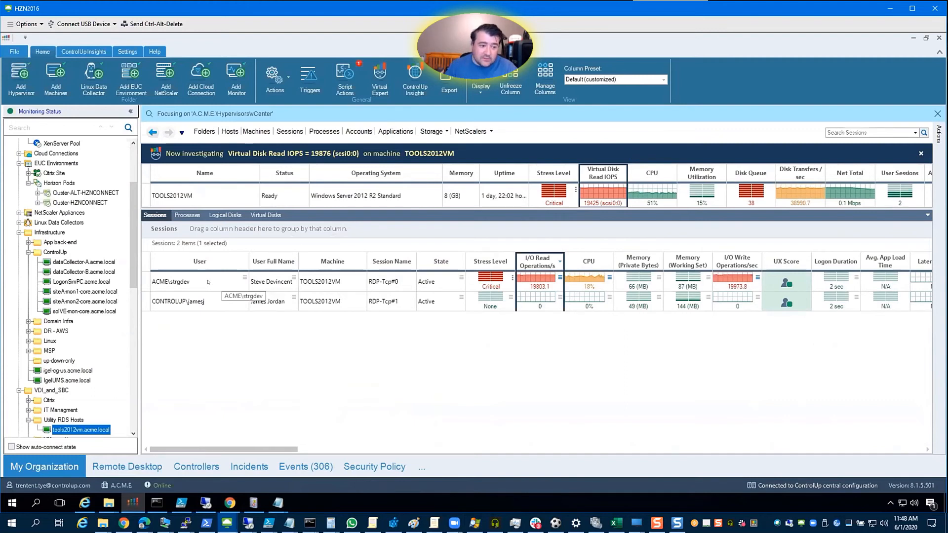
right_click(208, 282)
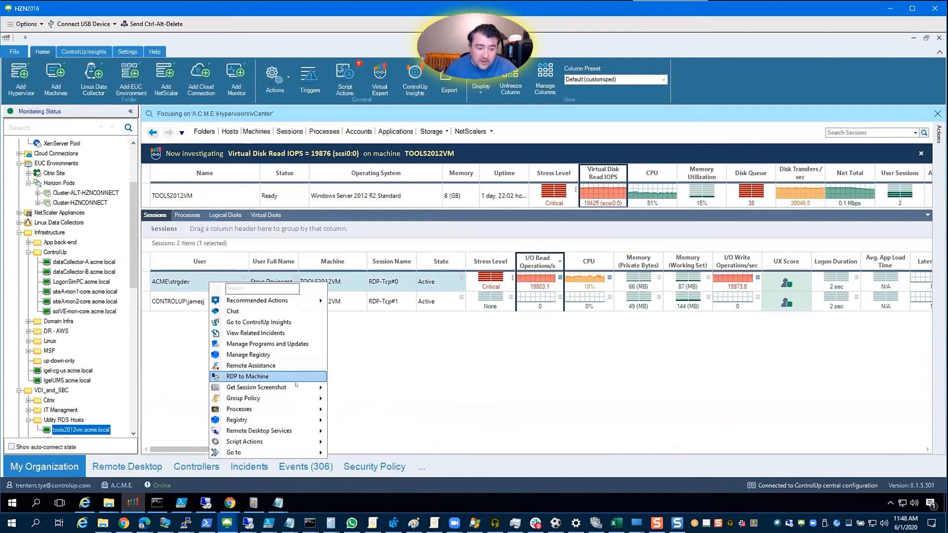
mouse_move(295, 398)
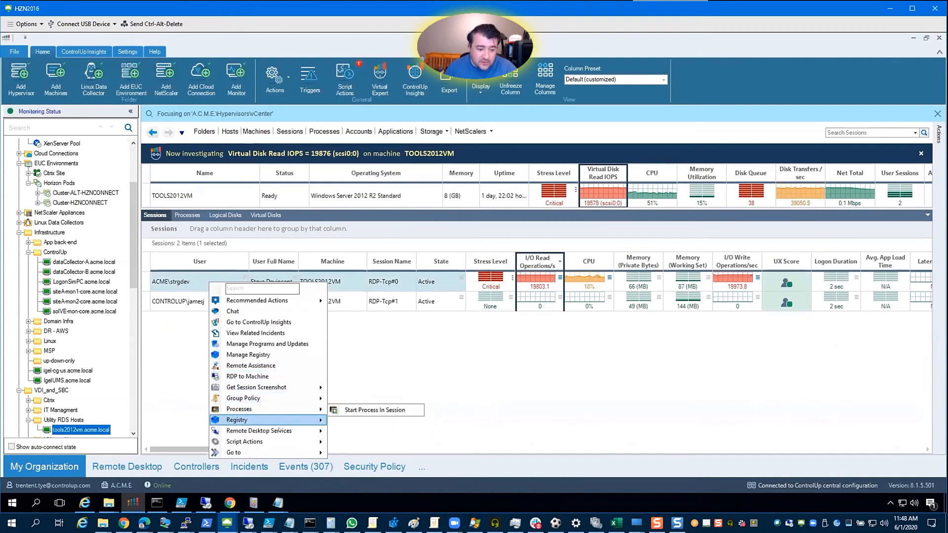
mouse_move(295, 431)
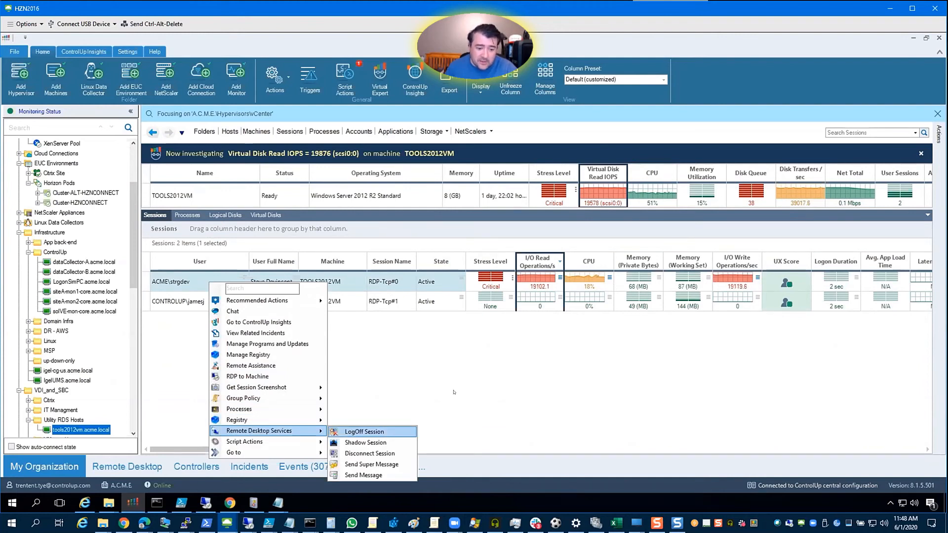
click(454, 392)
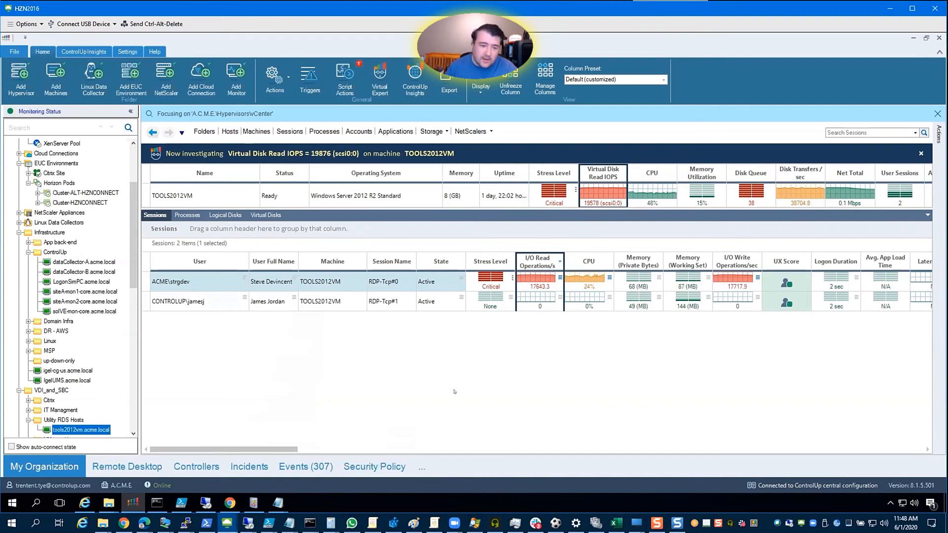
Drill down from session RDP-Tcp#0's I/O Read Operations/sec to its processes and select Dynamo.exe
click(558, 278)
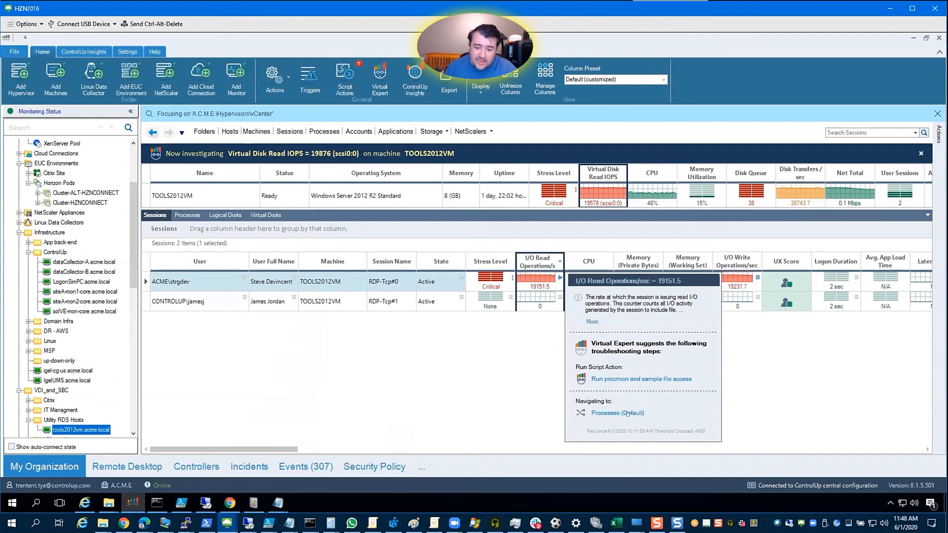
click(626, 413)
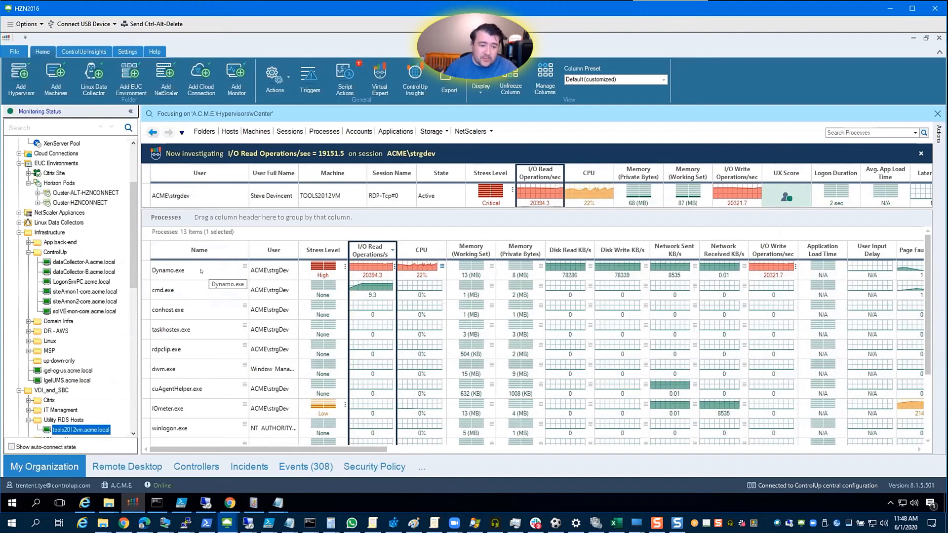
click(200, 270)
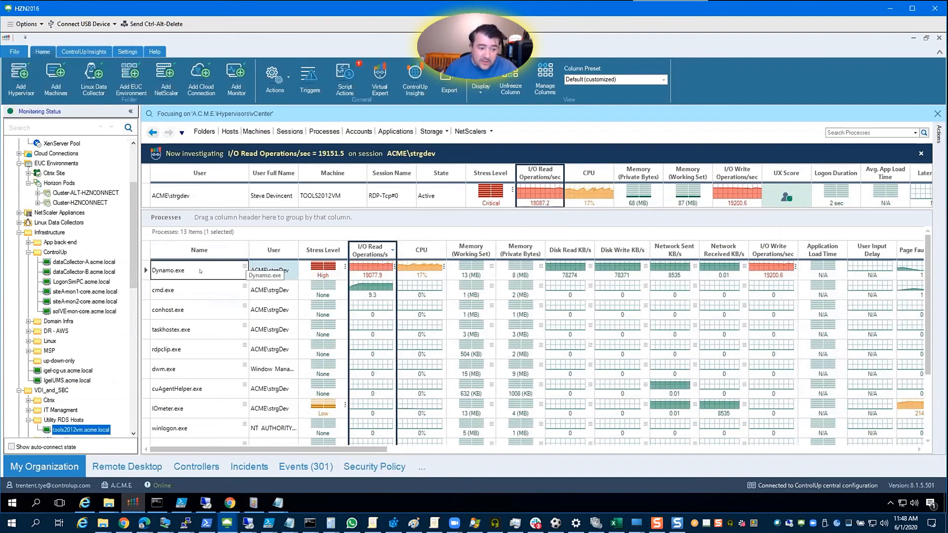
Get a screenshot of the Dynamo.exe session without notifying the user, examine it and close it
right_click(200, 270)
mouse_move(254, 342)
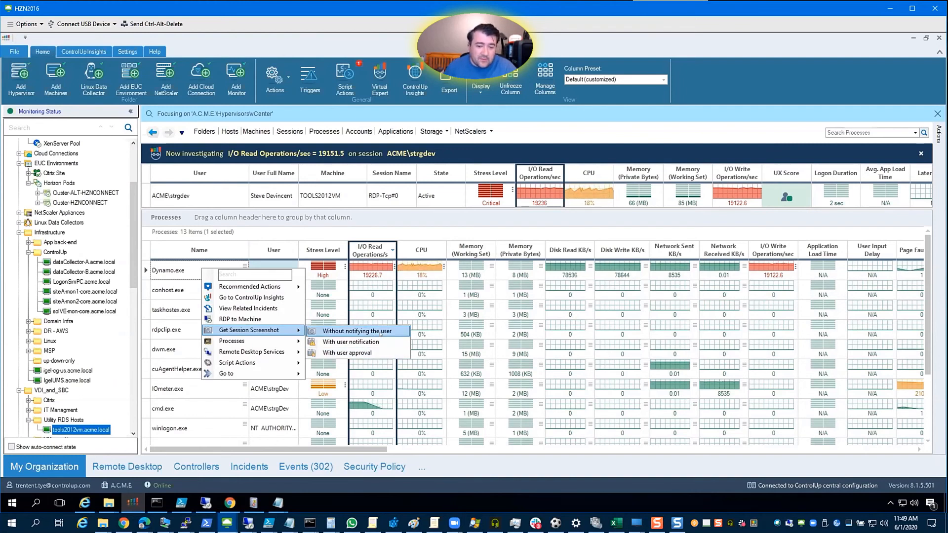
click(382, 333)
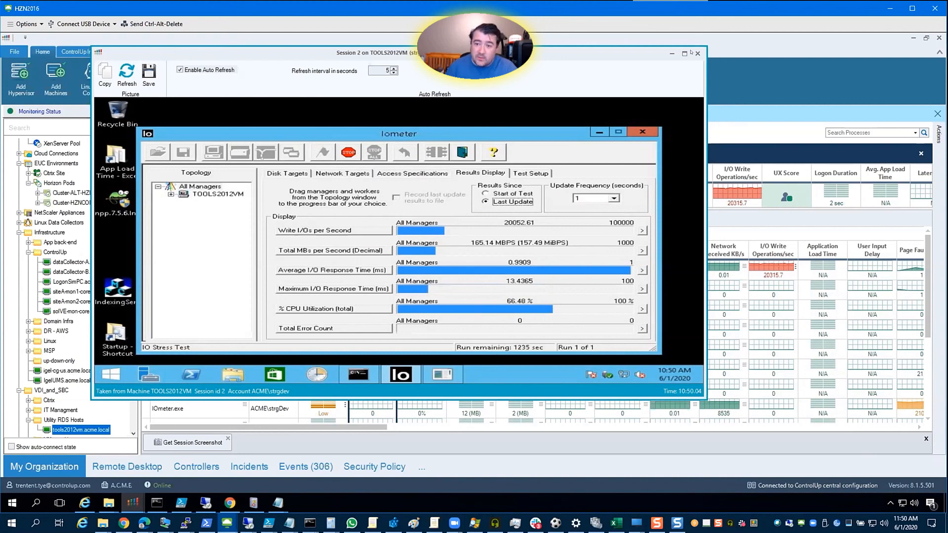
click(697, 53)
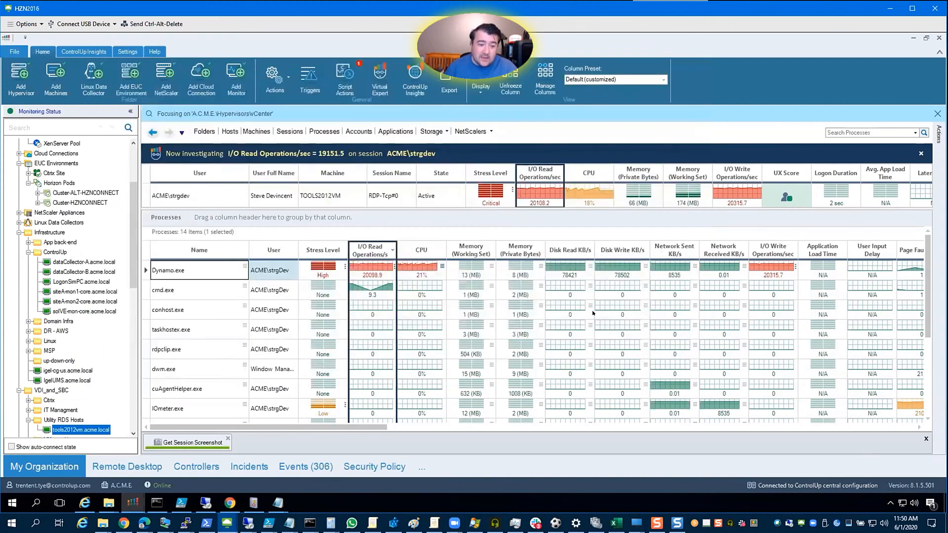
Review the process and recommended actions available for Dynamo.exe without running any
right_click(199, 271)
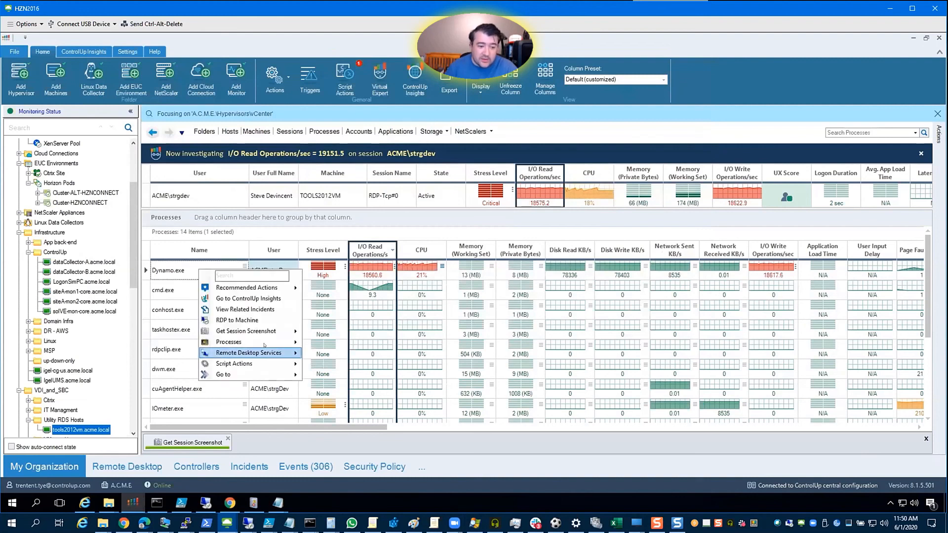
mouse_move(270, 343)
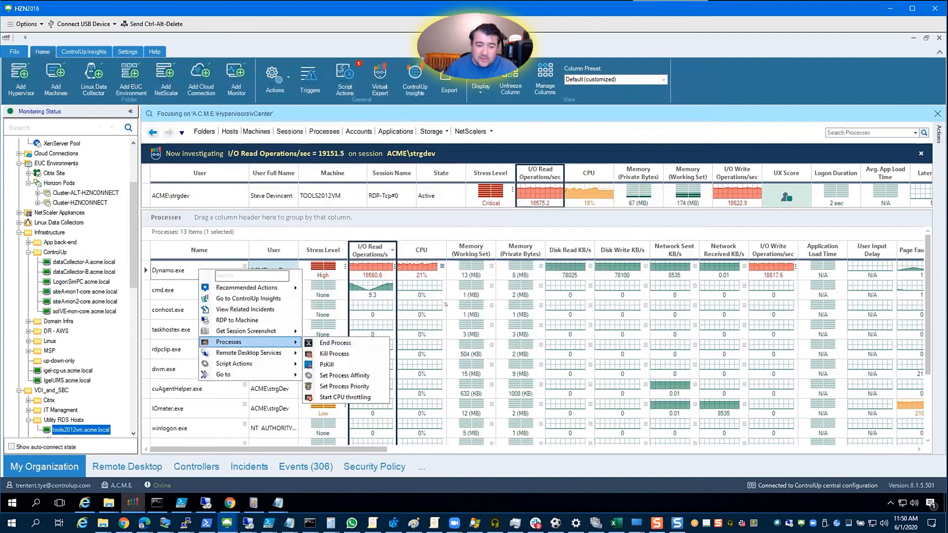
click(175, 279)
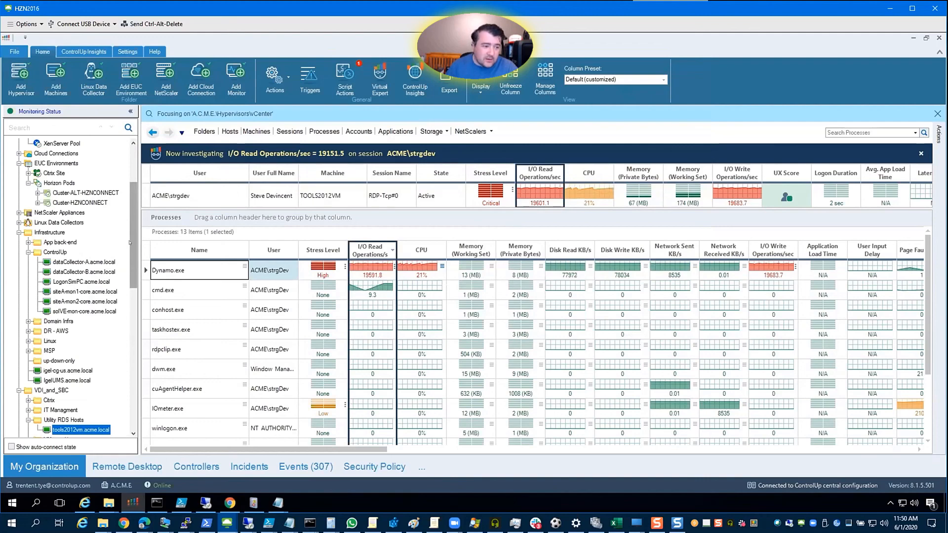
scroll(131, 256, down, 1)
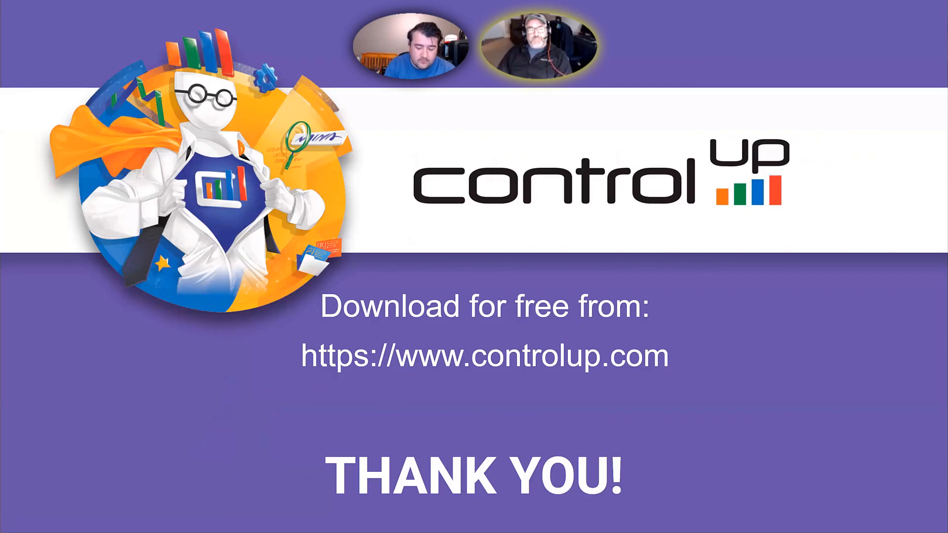